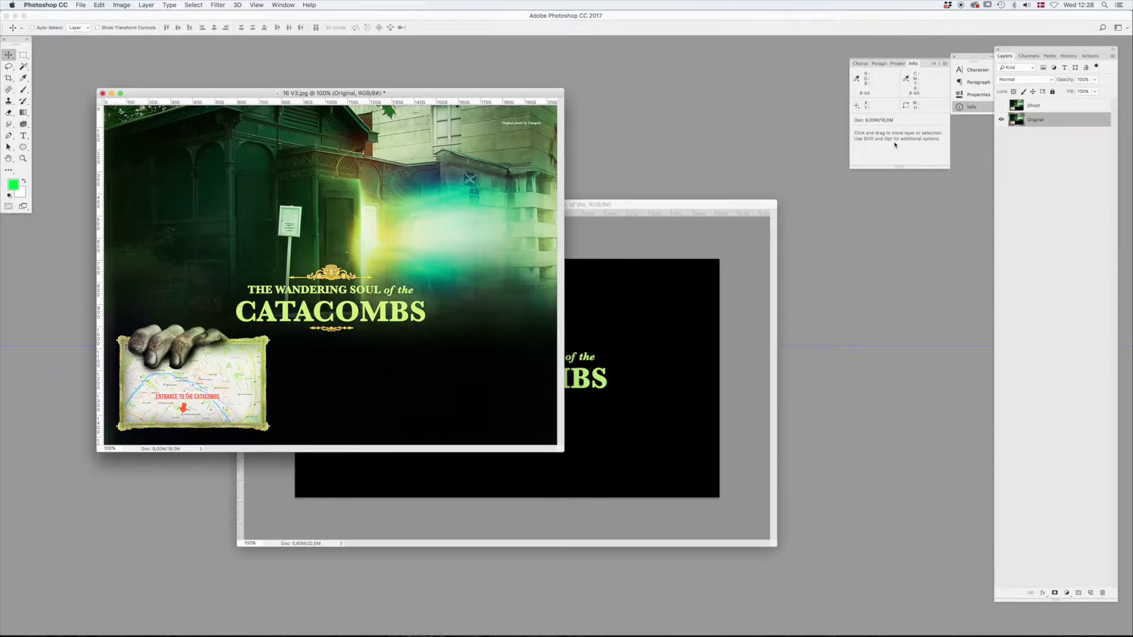
# Step: Show the Ghost layer in the 16 V3.jpg reference image, and switch to Ghost Font Elements.psd
pyautogui.click(1001, 105)
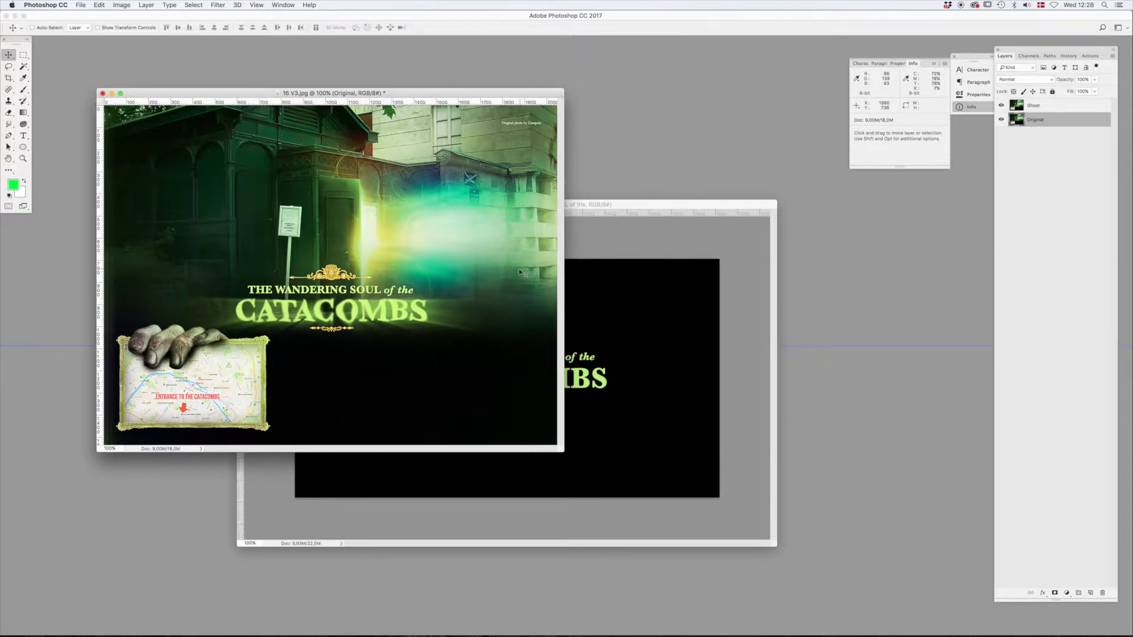
pyautogui.click(626, 293)
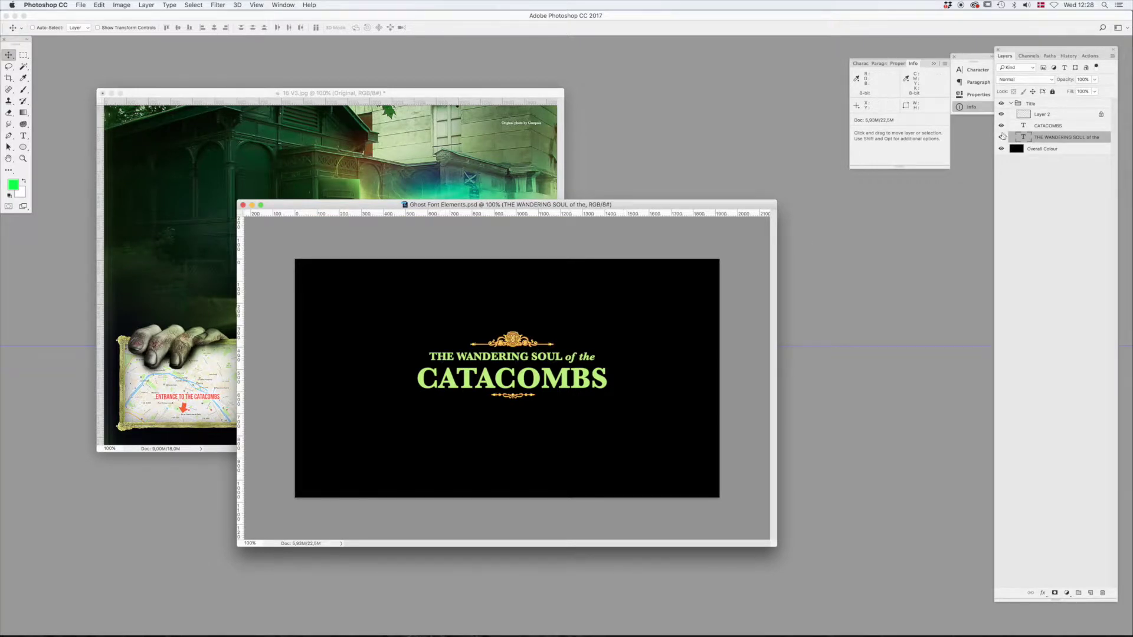
# Step: Rasterize the CATACOMBS text layer
pyautogui.click(1063, 126)
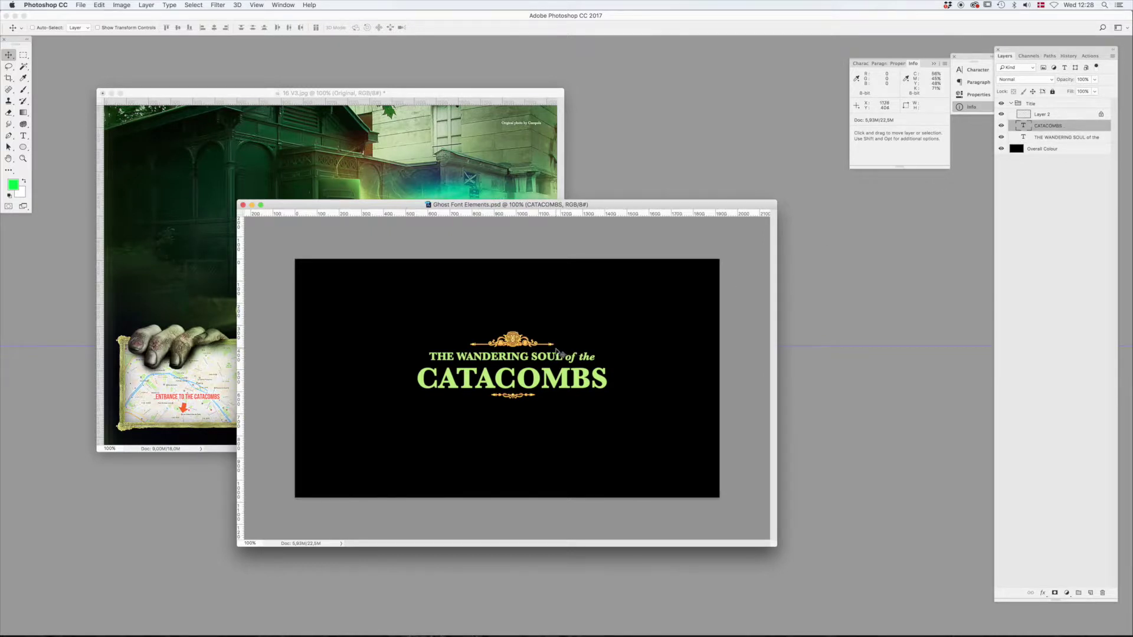
pyautogui.press('t')
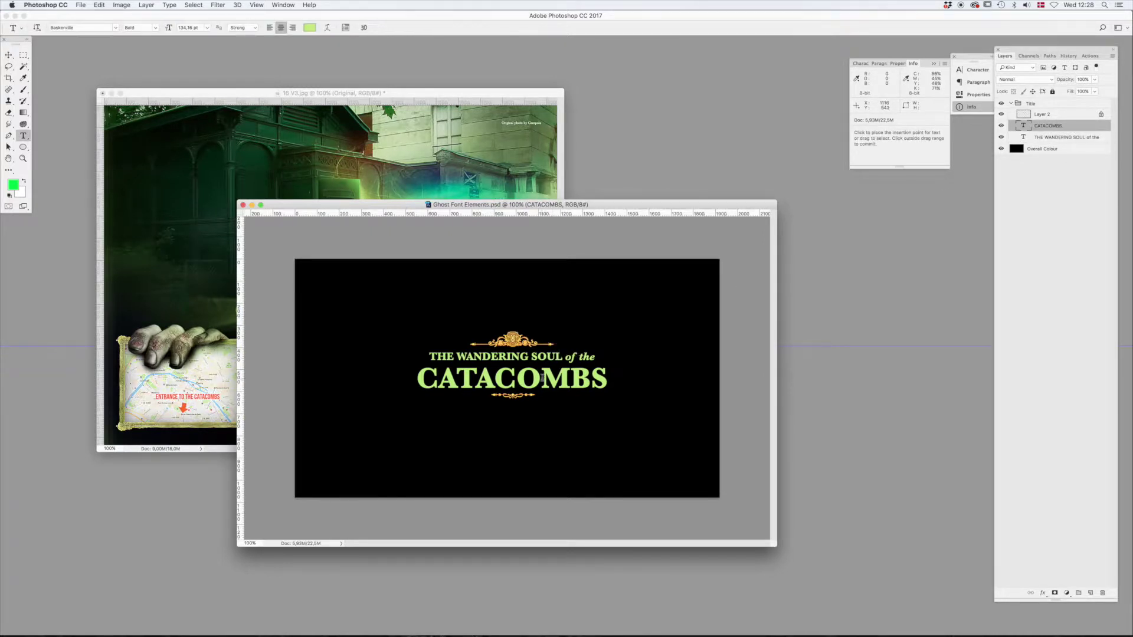
pyautogui.rightClick(541, 378)
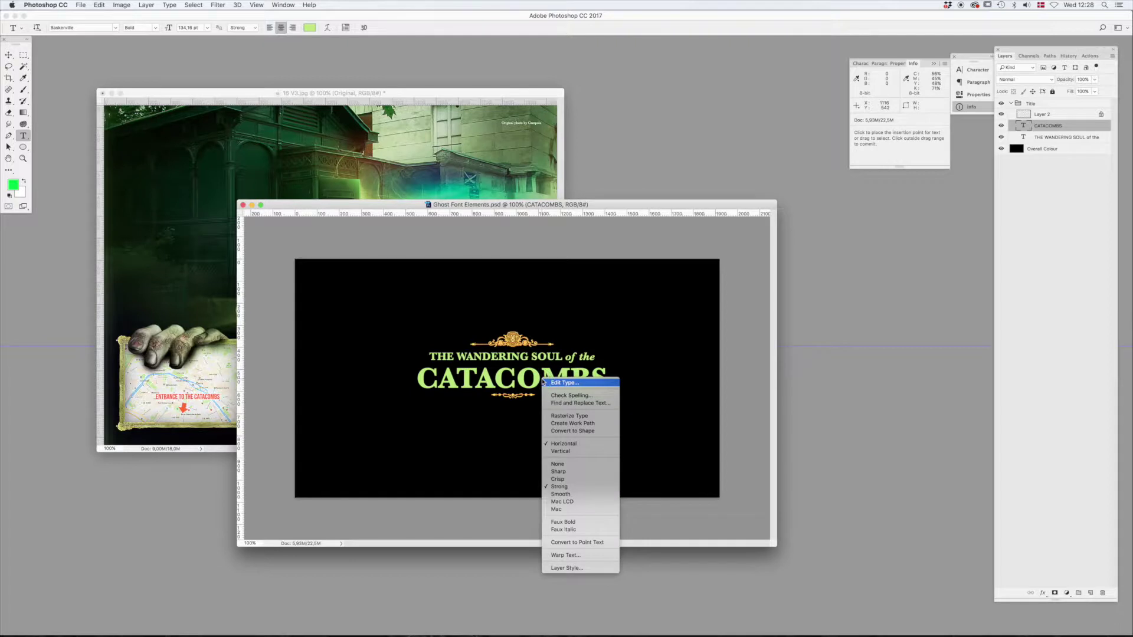
pyautogui.click(568, 417)
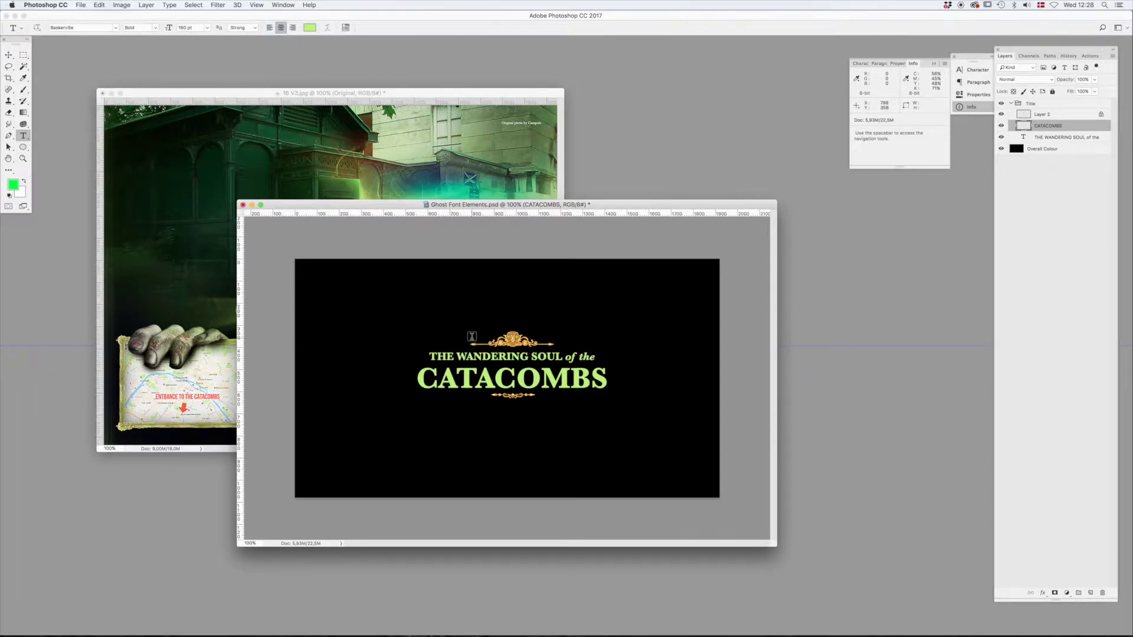
# Step: Smudge the edges of the CATACOMBS letters into wavy shapes with a soft 60 px brush at 20% strength
pyautogui.press('r')
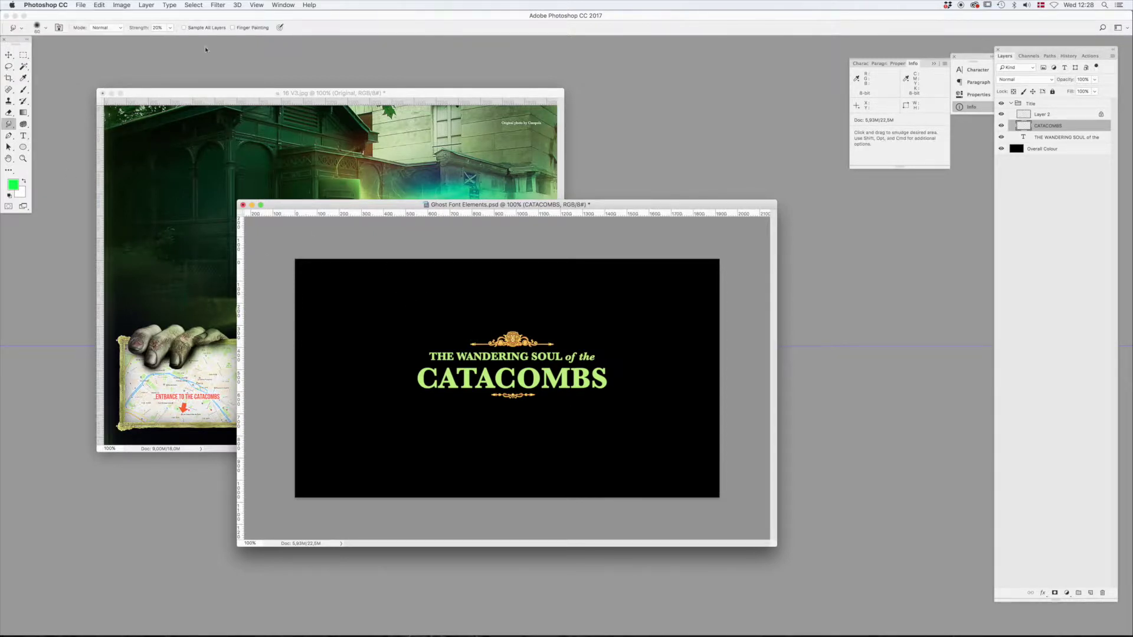
pyautogui.rightClick(396, 302)
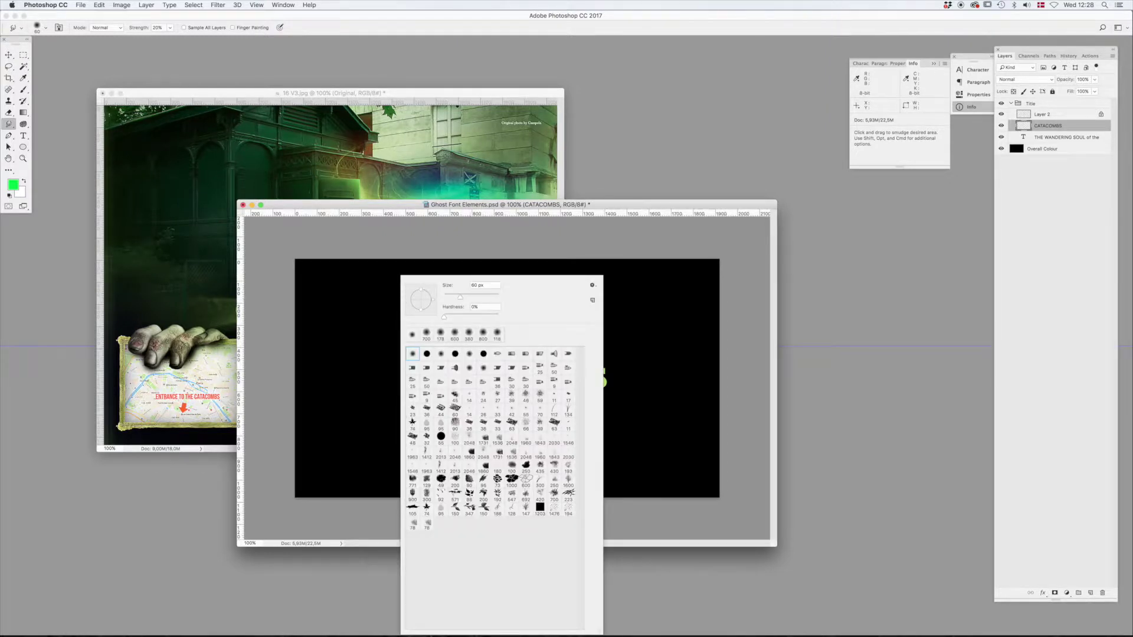
pyautogui.click(612, 382)
pyautogui.moveTo(604, 384); pyautogui.dragTo(612, 376)
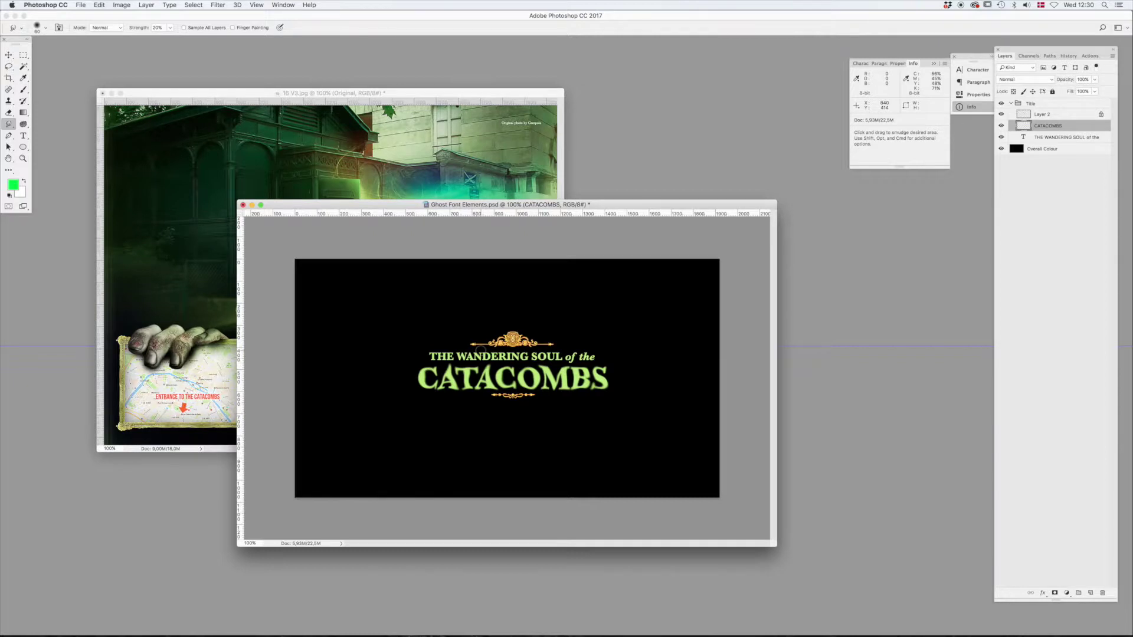
# Step: Duplicate the CATACOMBS layer and apply a Radial Blur to the copy three times, with amount 100, Zoom method and Best quality
pyautogui.press('super+j')
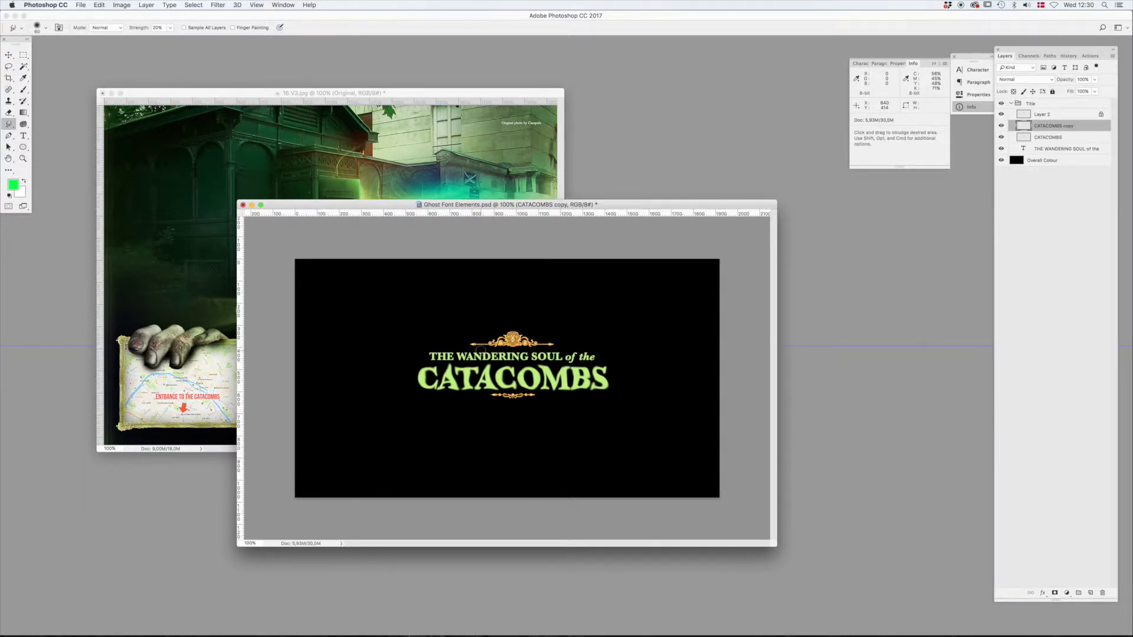
pyautogui.click(217, 5)
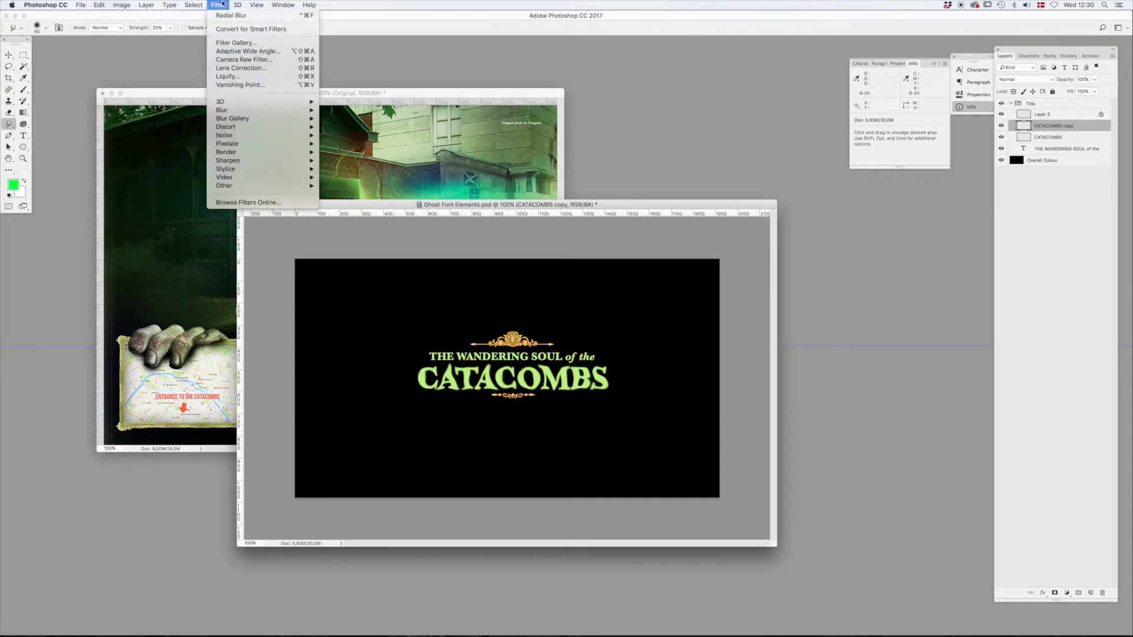
pyautogui.moveTo(301, 110)
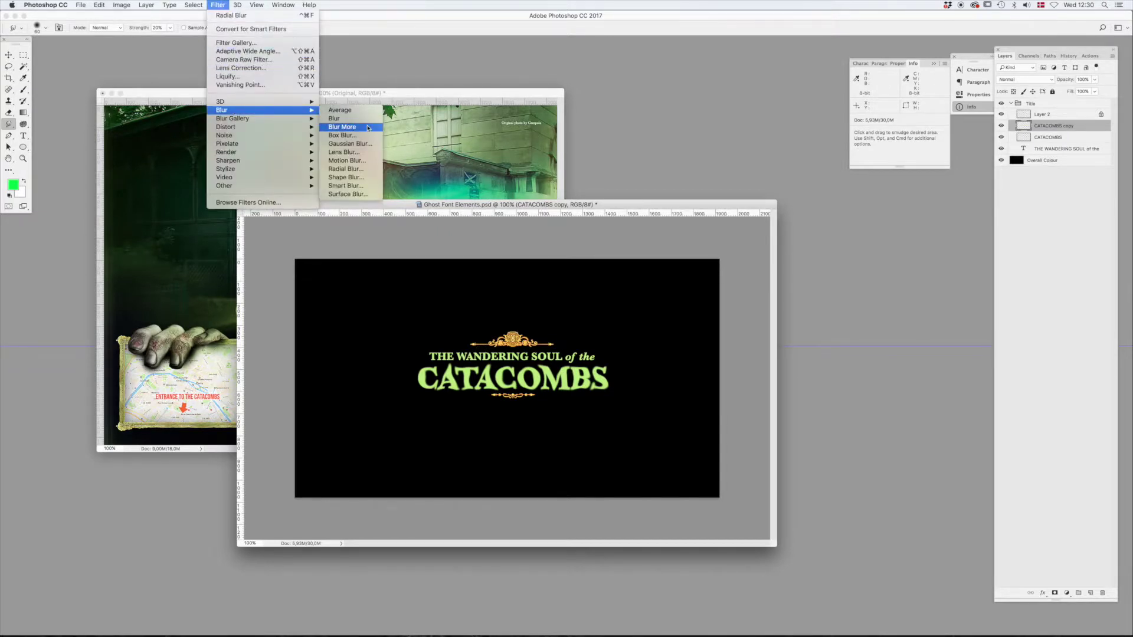
pyautogui.click(360, 170)
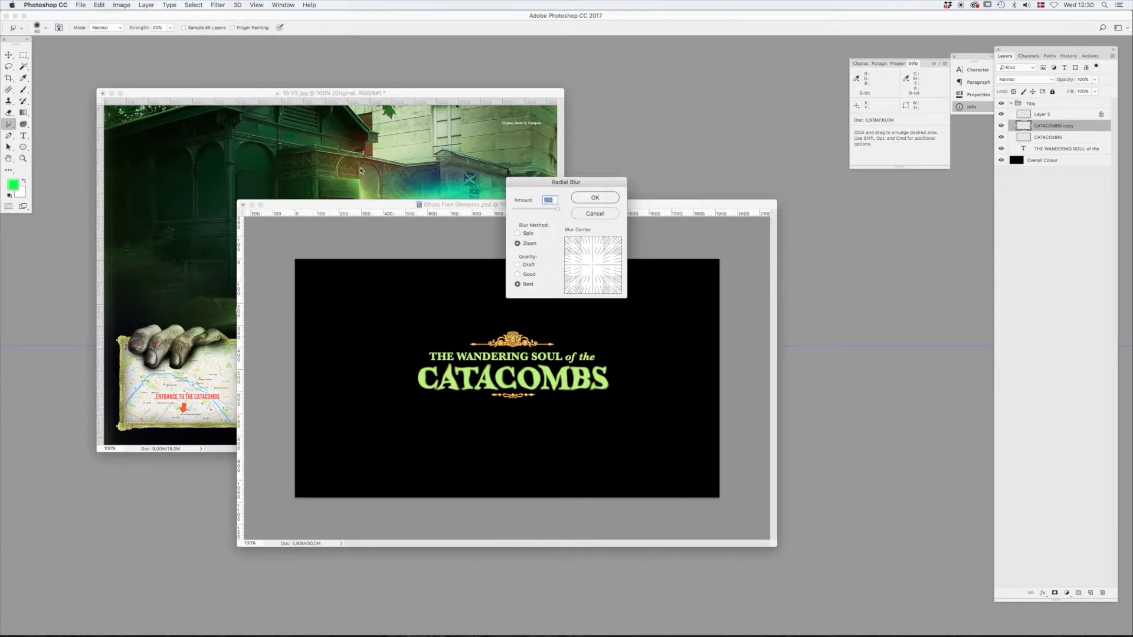
pyautogui.click(518, 233)
pyautogui.click(518, 243)
pyautogui.click(595, 199)
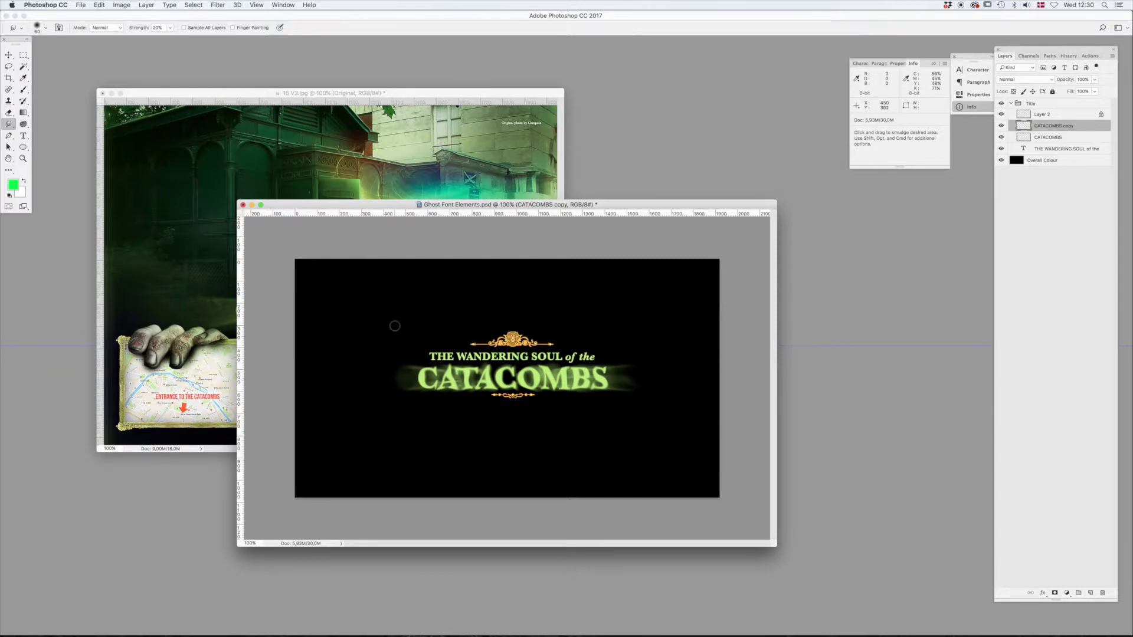
pyautogui.press('super+f')
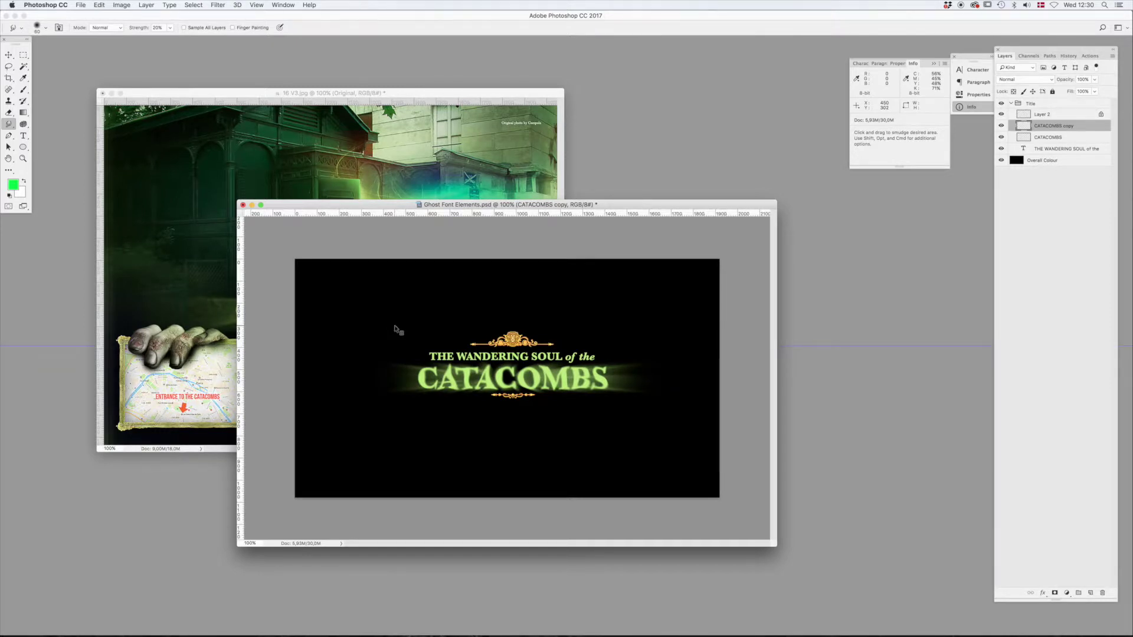
pyautogui.press('super+f')
# Step: Load the shape of the original CATACOMBS layer as a selection and add a new layer directly above it
pyautogui.press('v')
pyautogui.click(1063, 137)
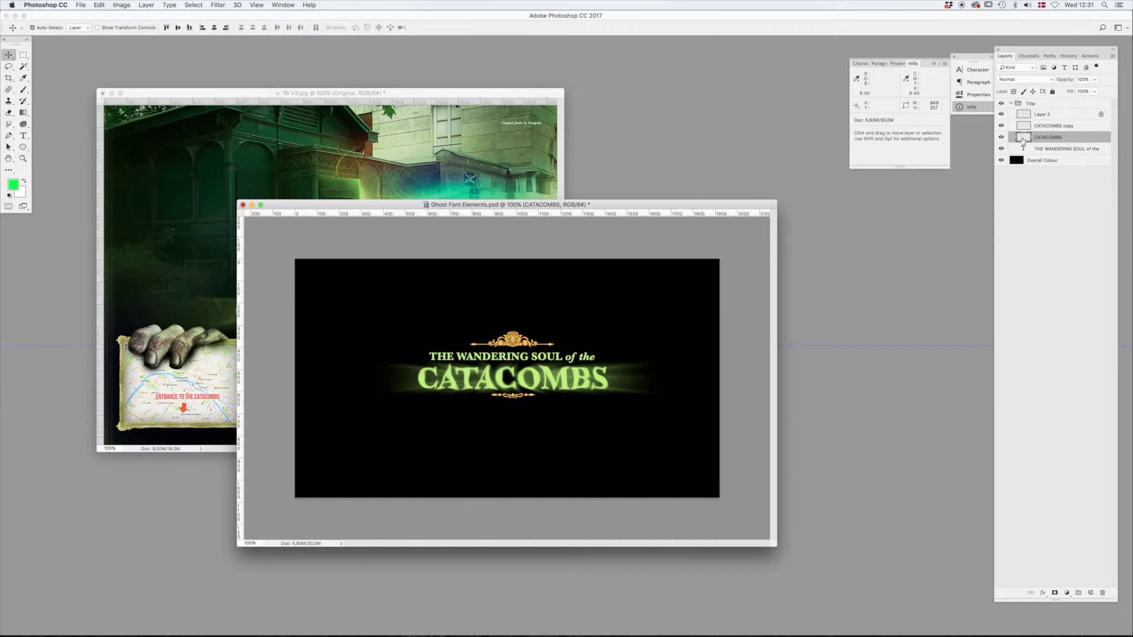
pyautogui.press('shift')
pyautogui.press('super+alt+shift+n')
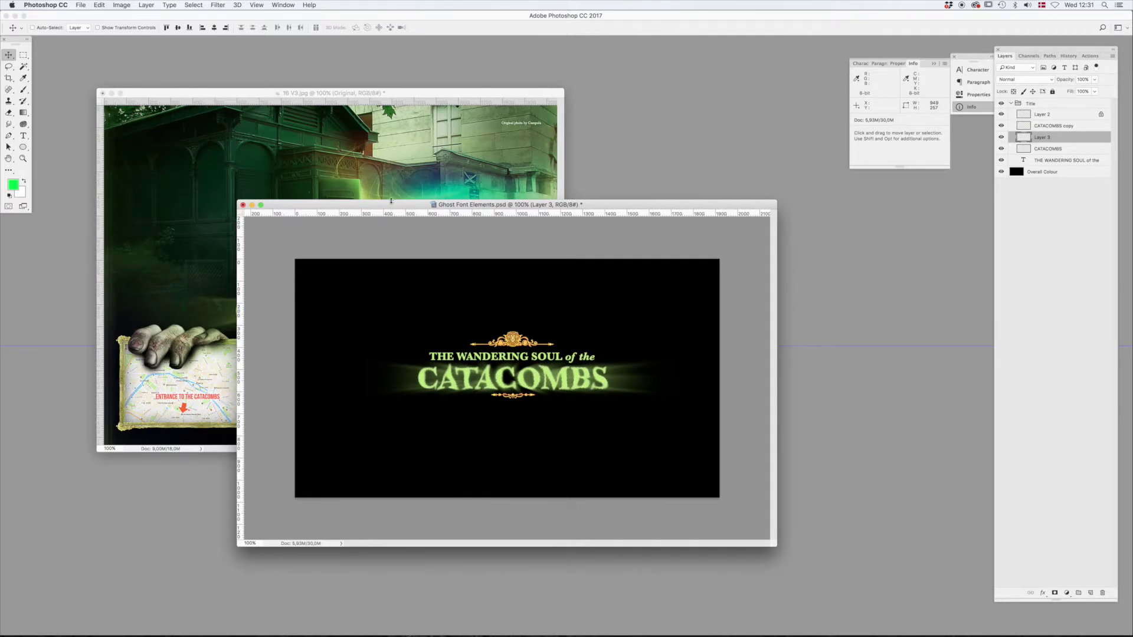
# Step: Stroke the selection on the new layer with a 3 px centred line in yellow (ffd800)
pyautogui.moveTo(389, 200); pyautogui.dragTo(388, 183)
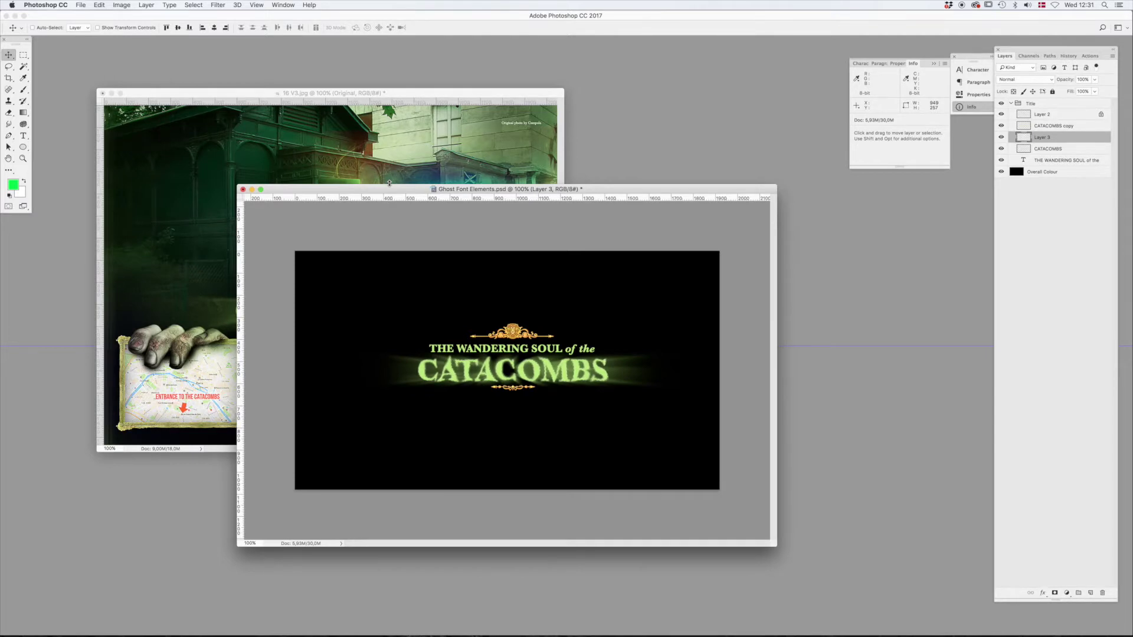
pyautogui.click(13, 187)
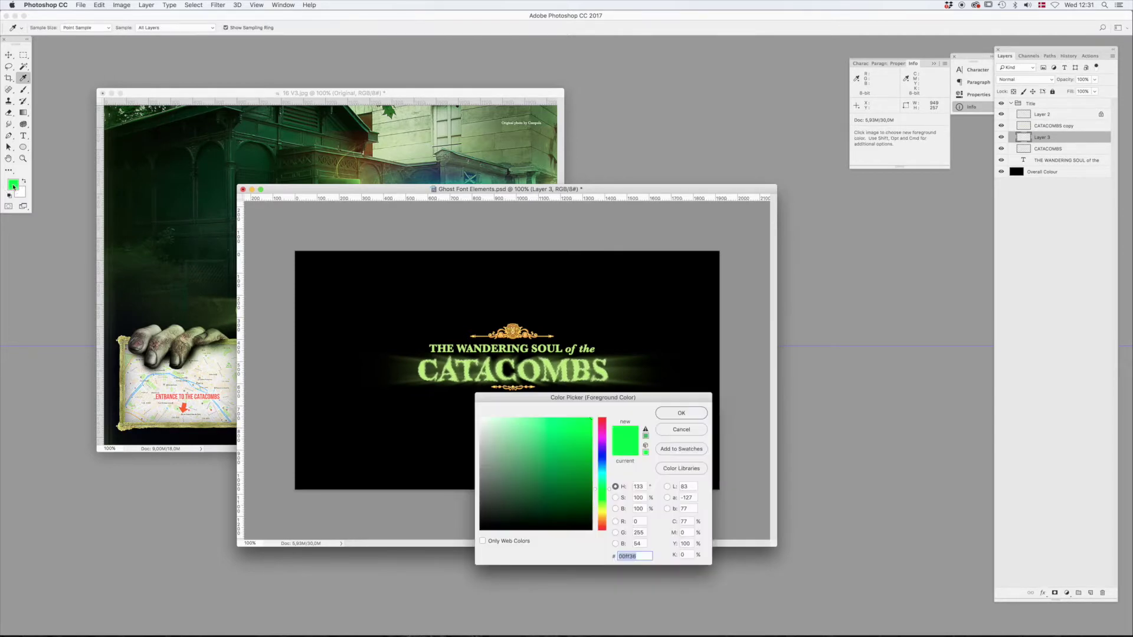
pyautogui.click(603, 515)
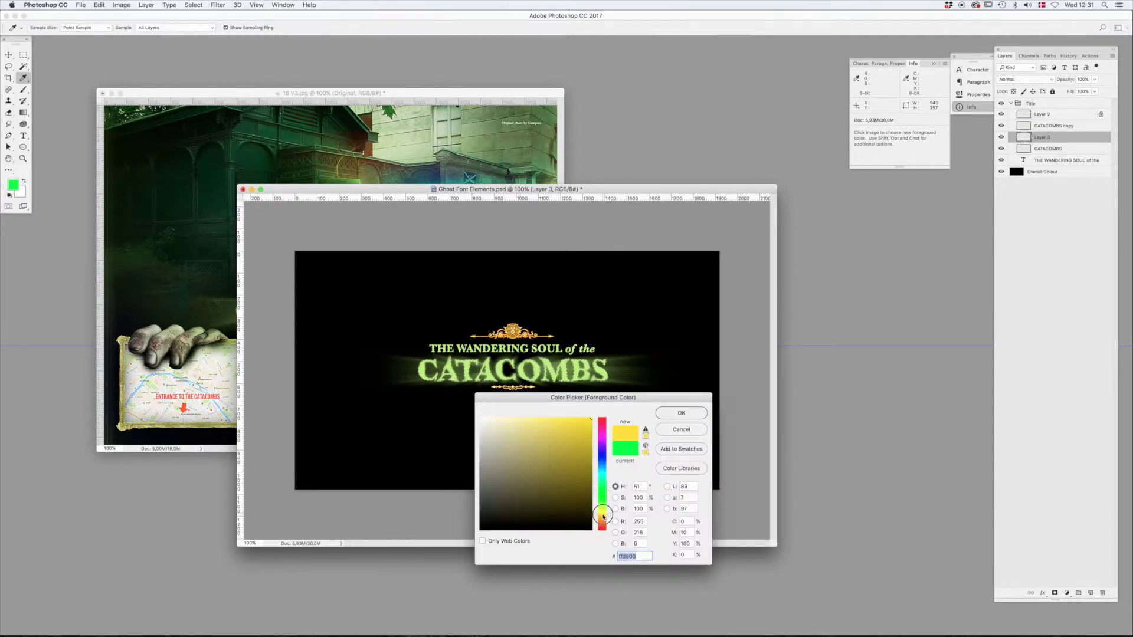
pyautogui.click(679, 413)
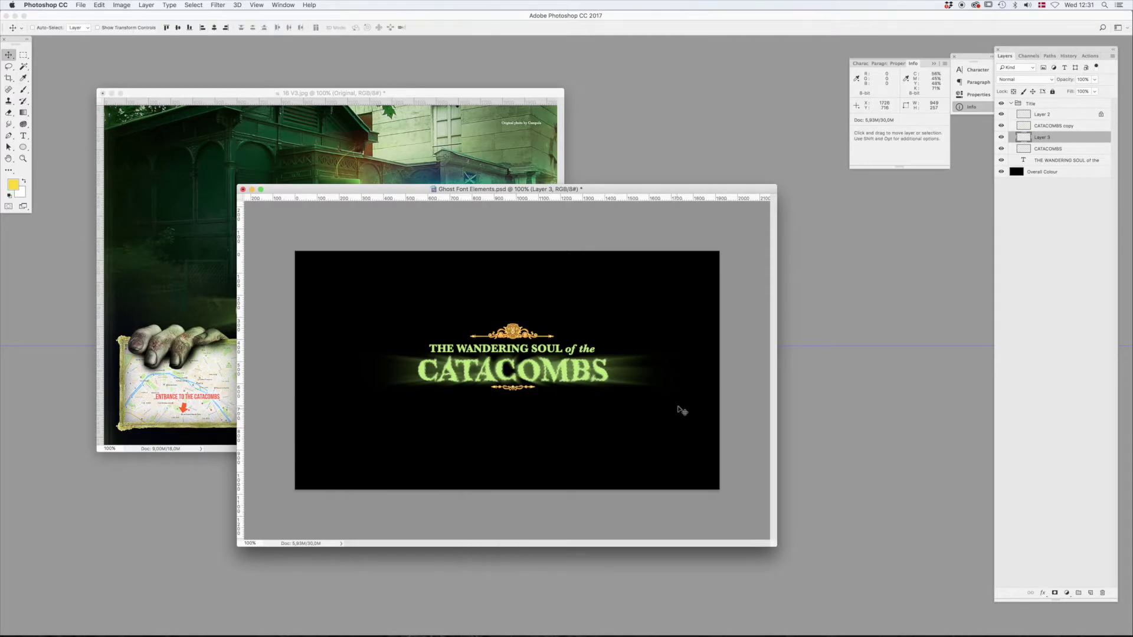
pyautogui.click(99, 5)
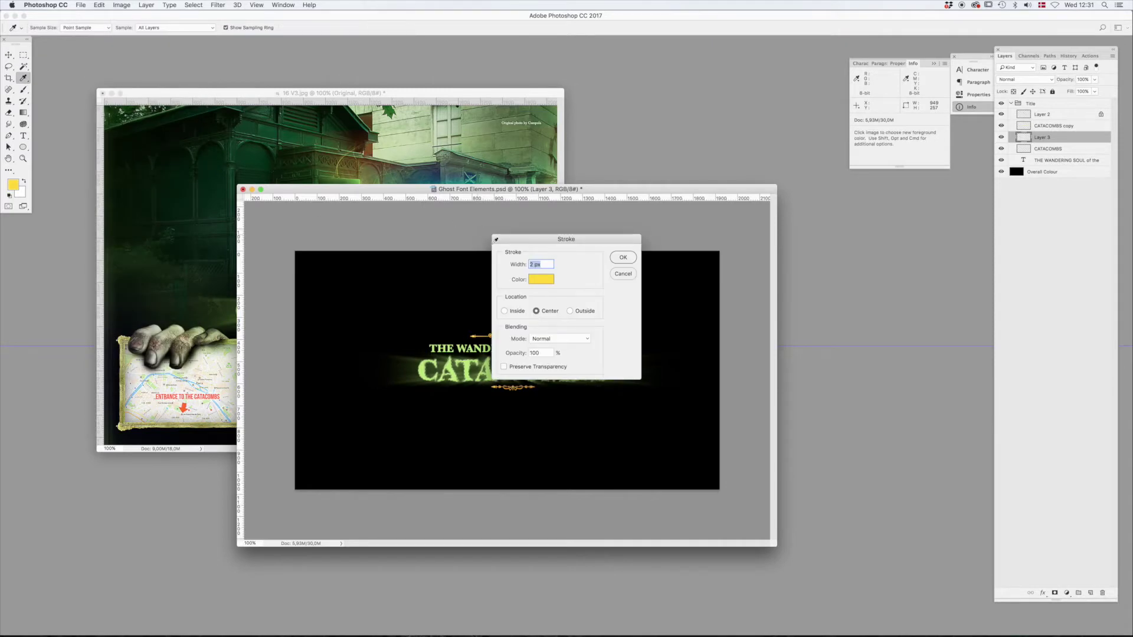
pyautogui.click(623, 257)
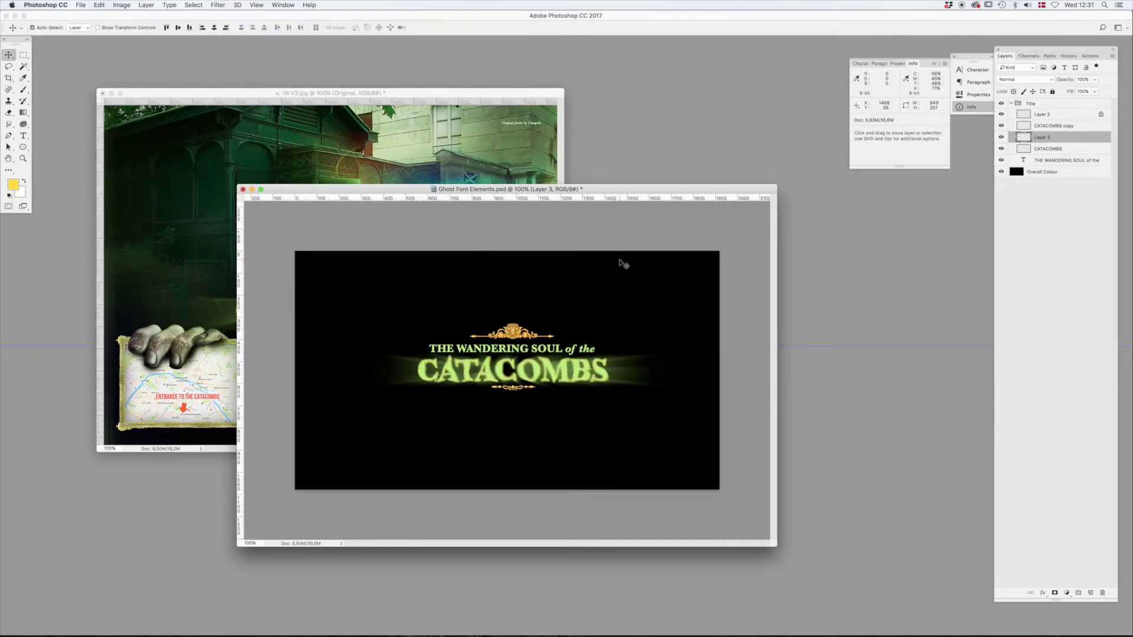
# Step: Compare the title lettering up close in Ghost Font Elements.psd and in the 16 V3.jpg reference image
pyautogui.moveTo(491, 364); pyautogui.dragTo(500, 367)
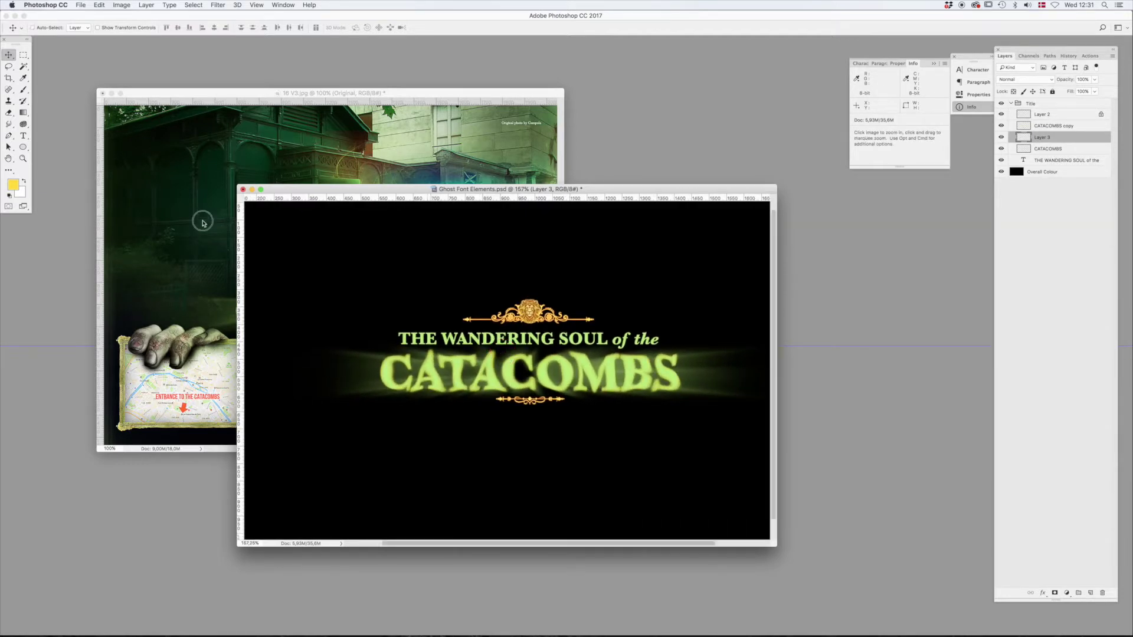
pyautogui.click(202, 223)
pyautogui.moveTo(330, 286)
pyautogui.mouseDown()
pyautogui.moveTo(354, 259)
pyautogui.moveTo(310, 283)
pyautogui.mouseUp()
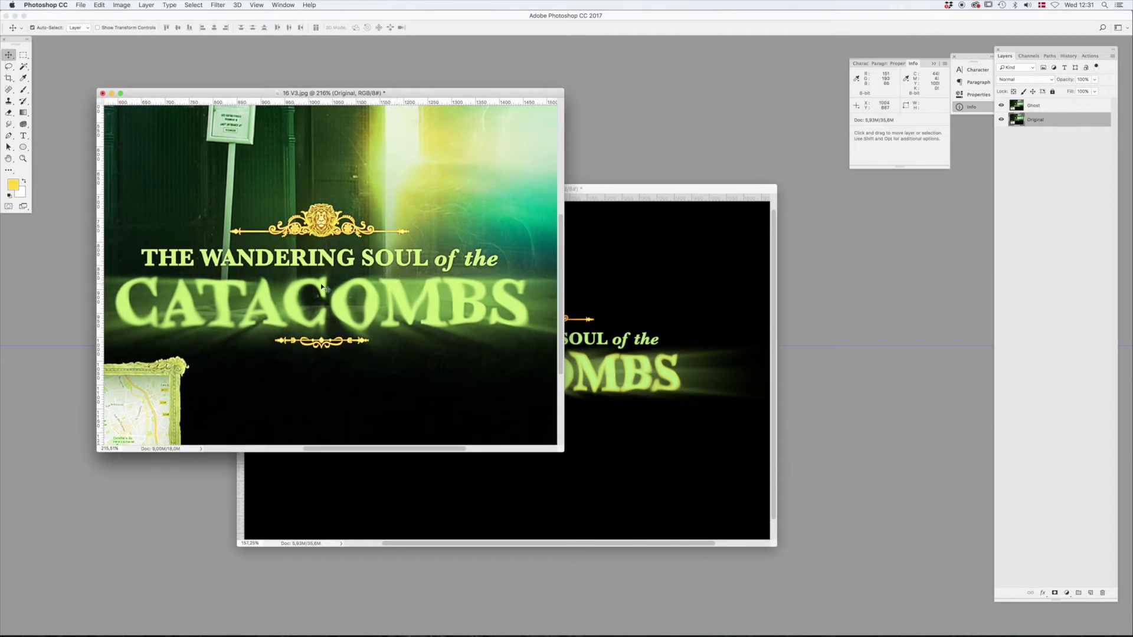
pyautogui.scroll(-2, 357, 301)
pyautogui.click(680, 308)
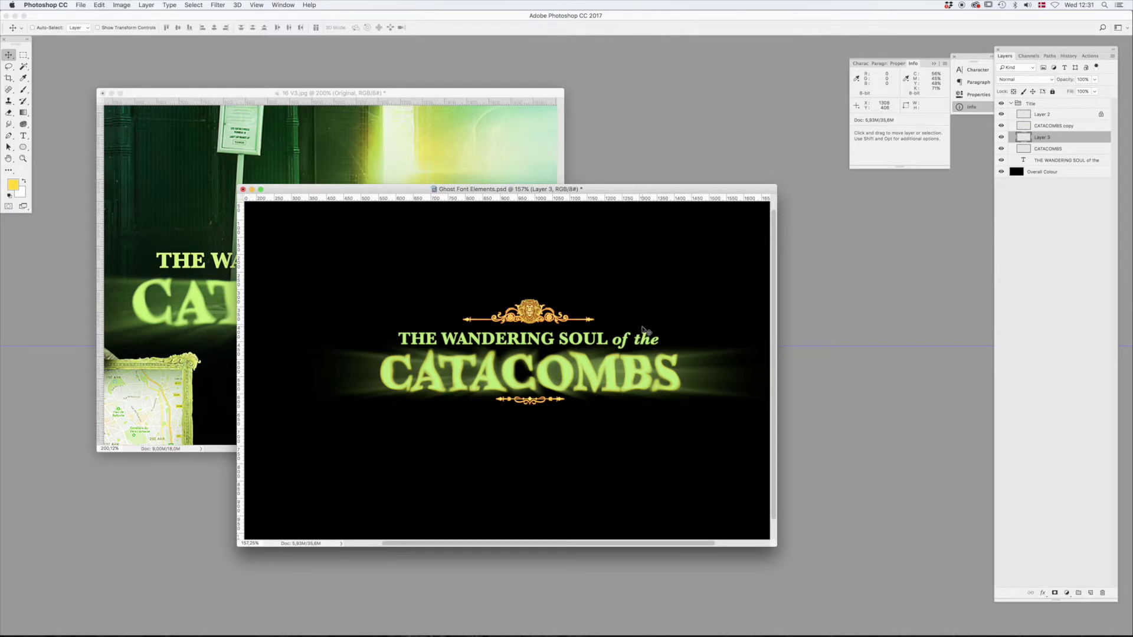
# Step: Slightly shift the hue of the yellow stroke on Layer 3 with Hue/Saturation
pyautogui.press('super+u')
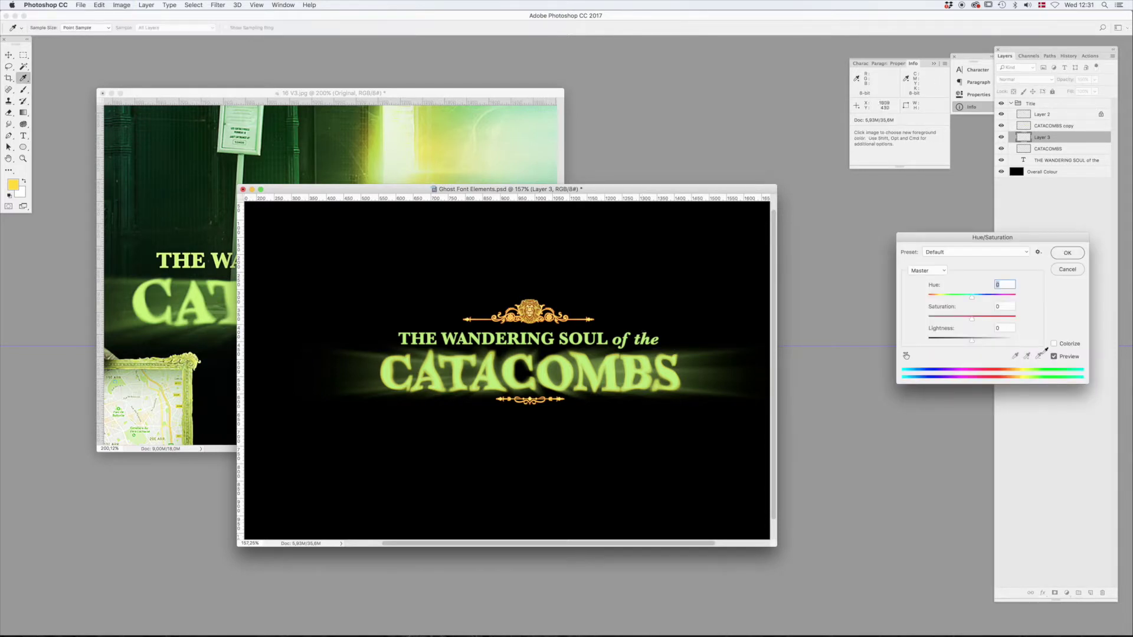
pyautogui.moveTo(973, 298)
pyautogui.mouseDown()
pyautogui.moveTo(924, 298)
pyautogui.moveTo(970, 302)
pyautogui.mouseUp()
pyautogui.click(1066, 253)
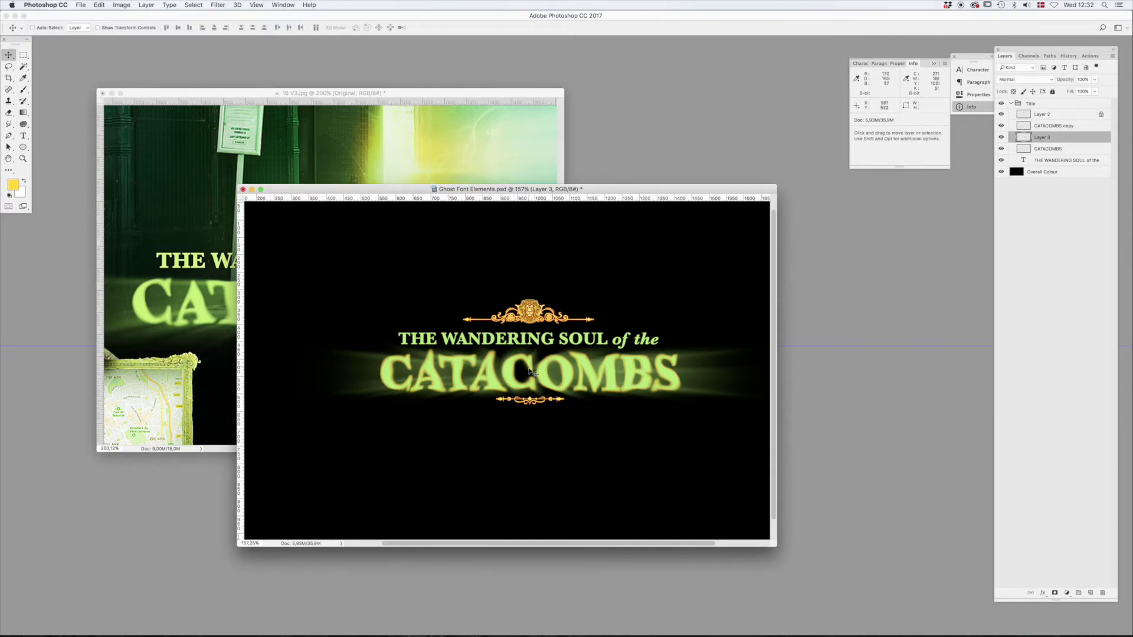
# Step: Hide the yellow stroke on Layer 3
pyautogui.press('v')
pyautogui.scroll(-3, 533, 372)
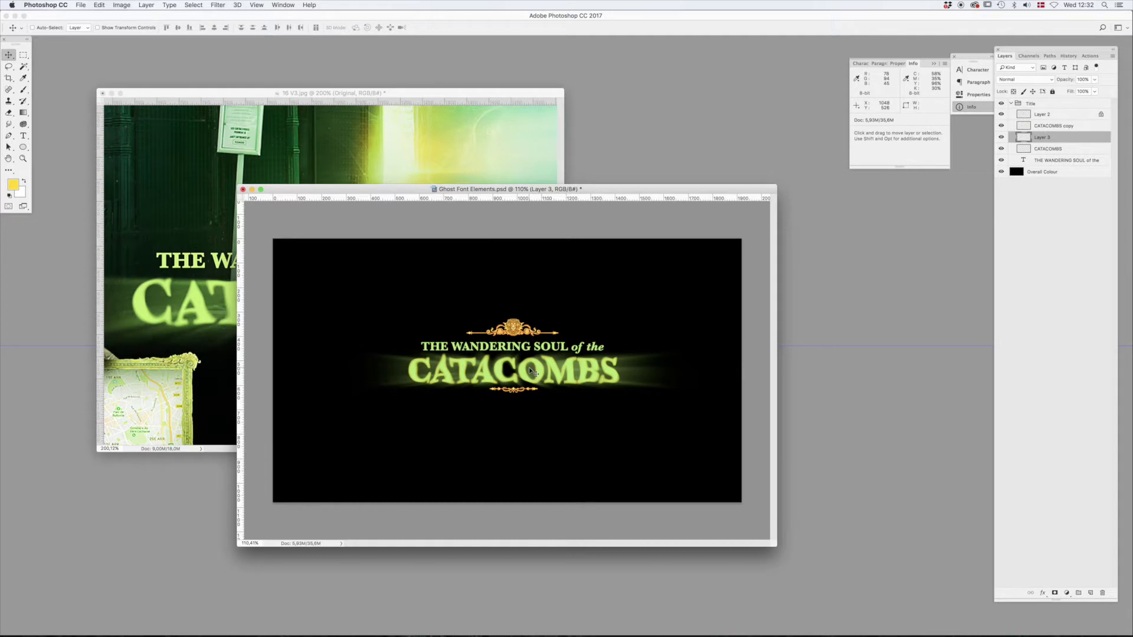
pyautogui.click(1001, 137)
# Step: Check what the blurred CATACOMBS copy and the smudged CATACOMBS layer each contribute by toggling their visibility off and on
pyautogui.click(1056, 126)
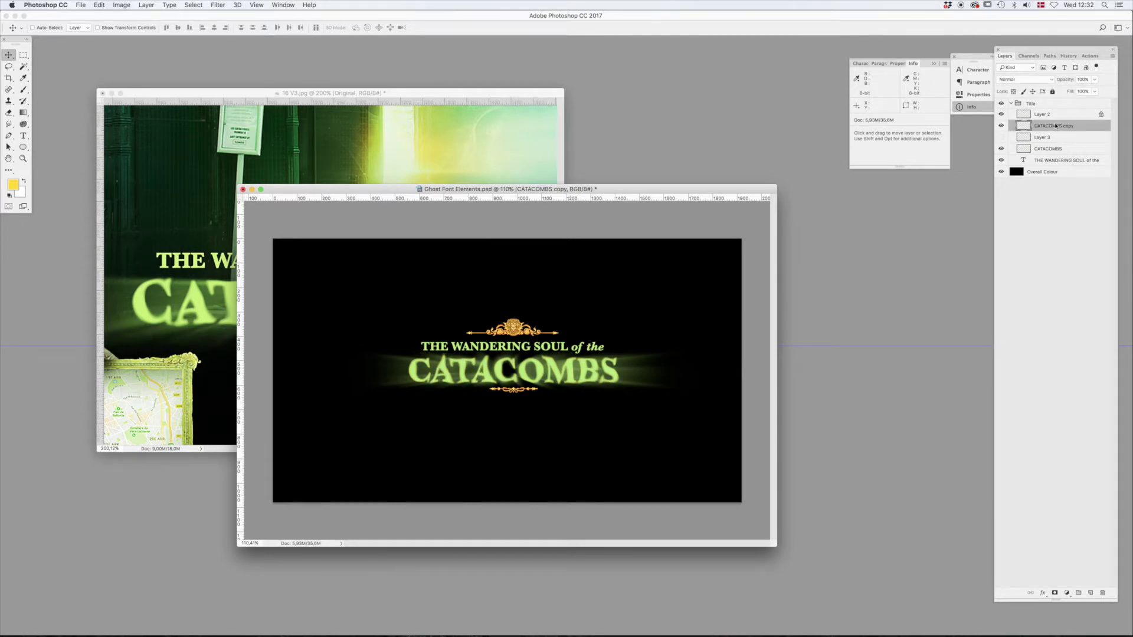
pyautogui.click(1001, 126)
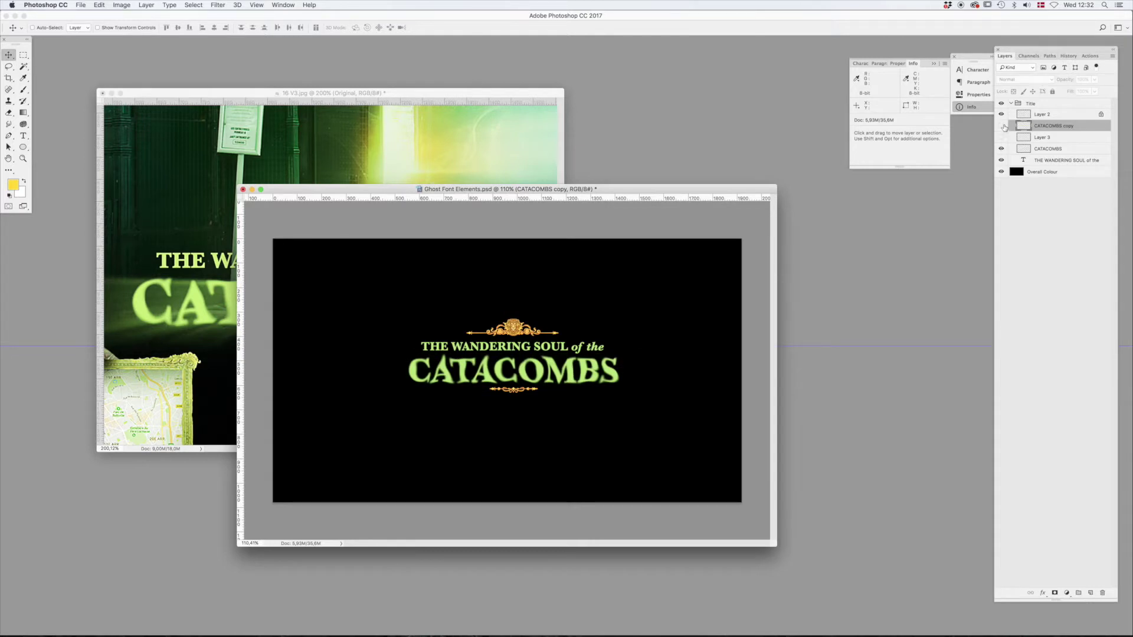
pyautogui.click(1002, 126)
pyautogui.click(1011, 148)
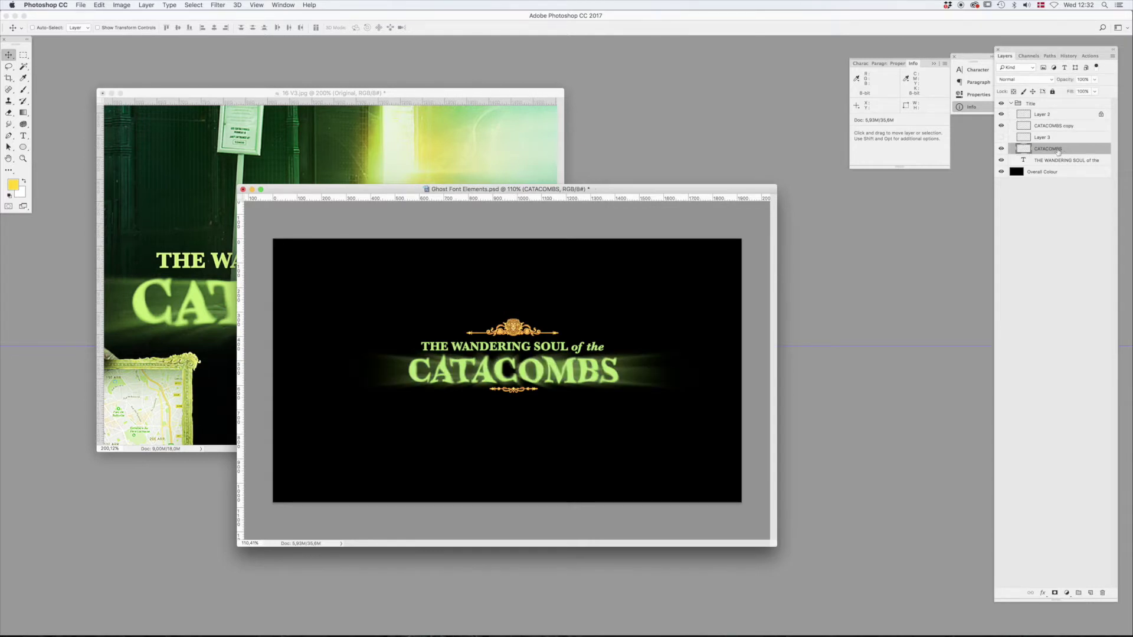
pyautogui.click(1002, 149)
pyautogui.click(1001, 149)
# Step: Set up the Smudge tool with 10% strength for working on the CATACOMBS layer's lettering
pyautogui.click(596, 384)
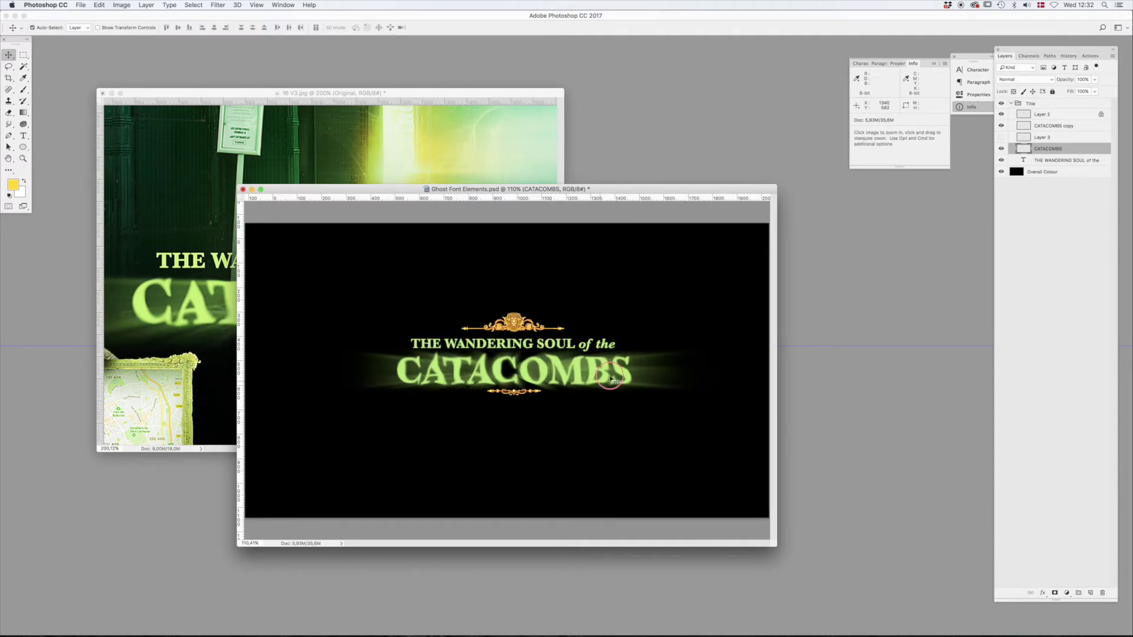
pyautogui.hscroll(-3, 490, 372)
pyautogui.press('r')
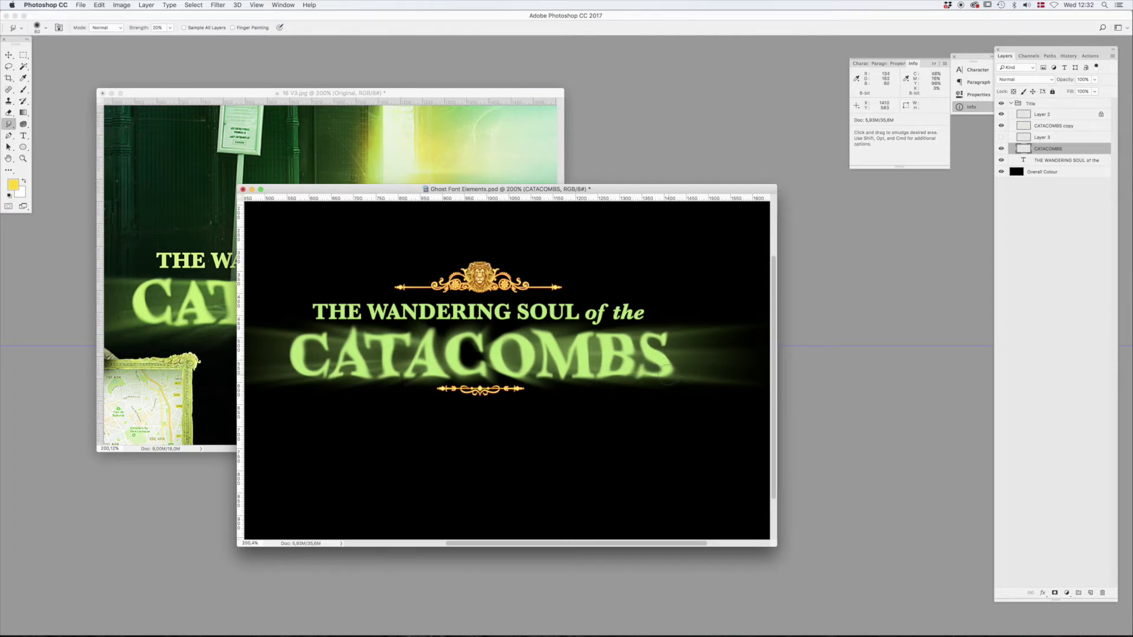
pyautogui.press('1')
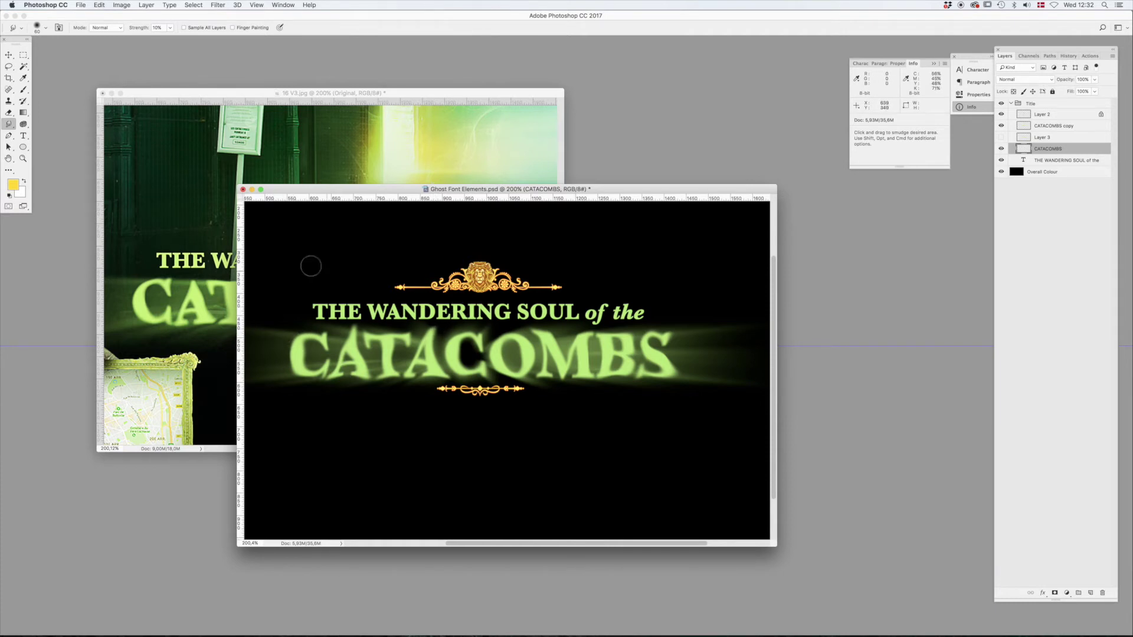
# Step: Add a new empty layer directly above the CATACOMBS copy layer
pyautogui.click(23, 159)
pyautogui.keyDown('alt'); pyautogui.click(472, 231); pyautogui.keyUp('alt')
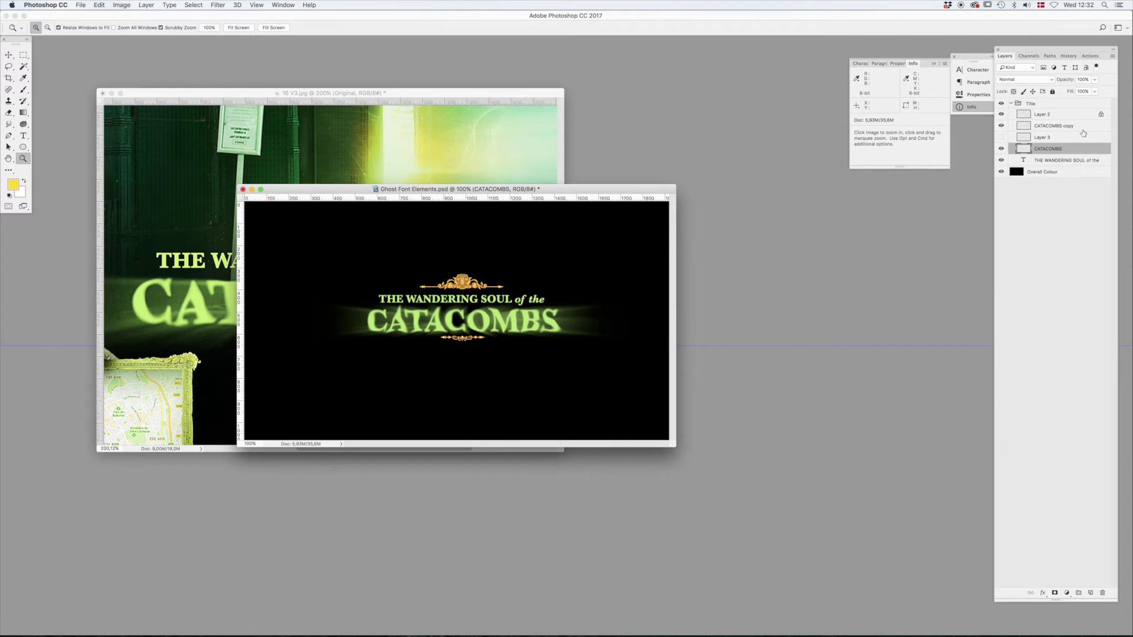
pyautogui.hotkey('alt', ']')
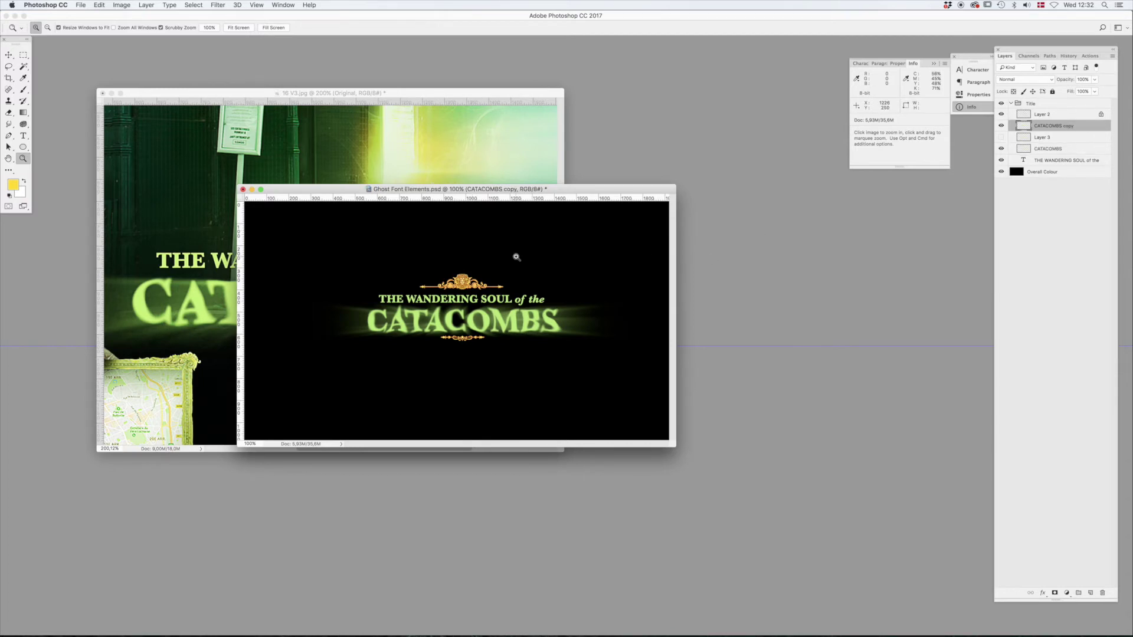
pyautogui.press('super+shift+alt+n')
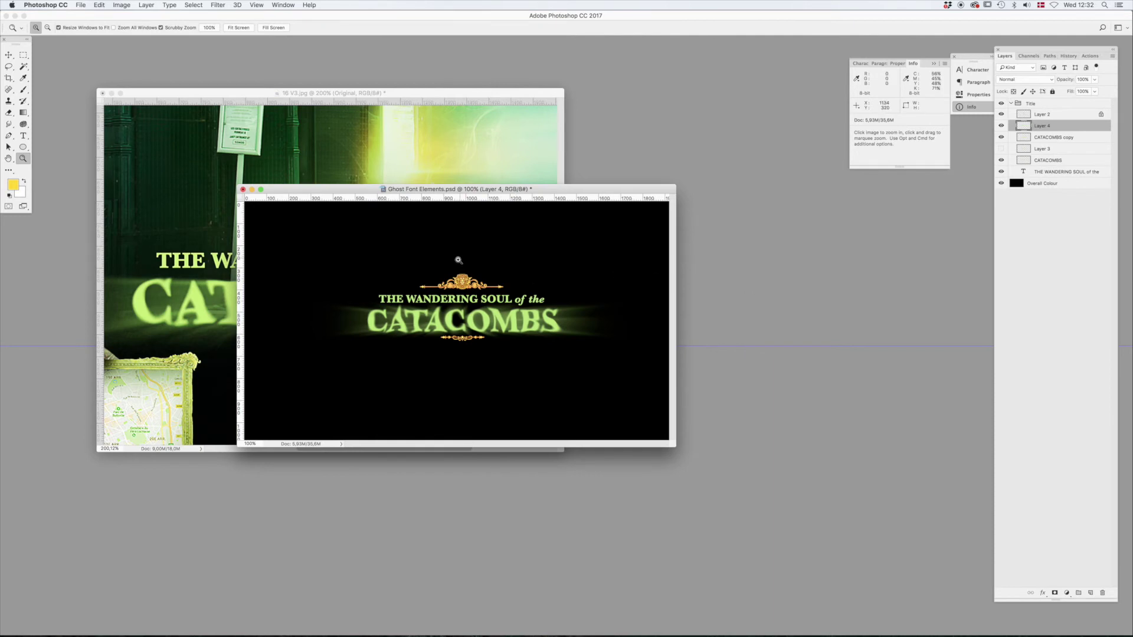
# Step: Set the foreground colour to bright lime green #b4ff00 and fill the new empty layer with it
pyautogui.click(13, 187)
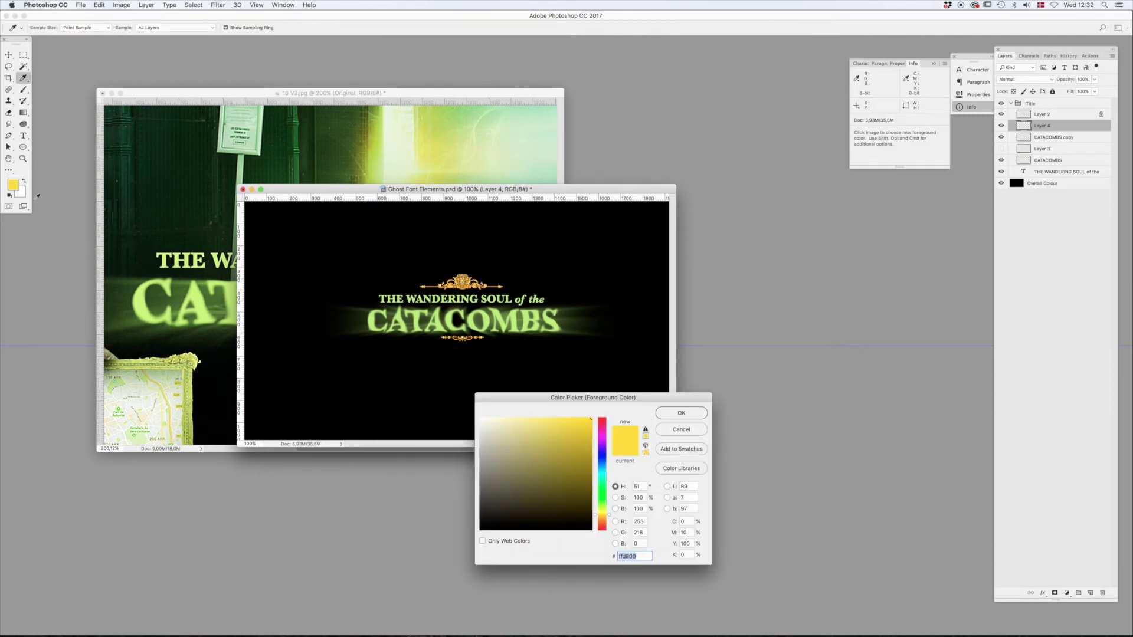
pyautogui.moveTo(603, 509); pyautogui.dragTo(602, 499)
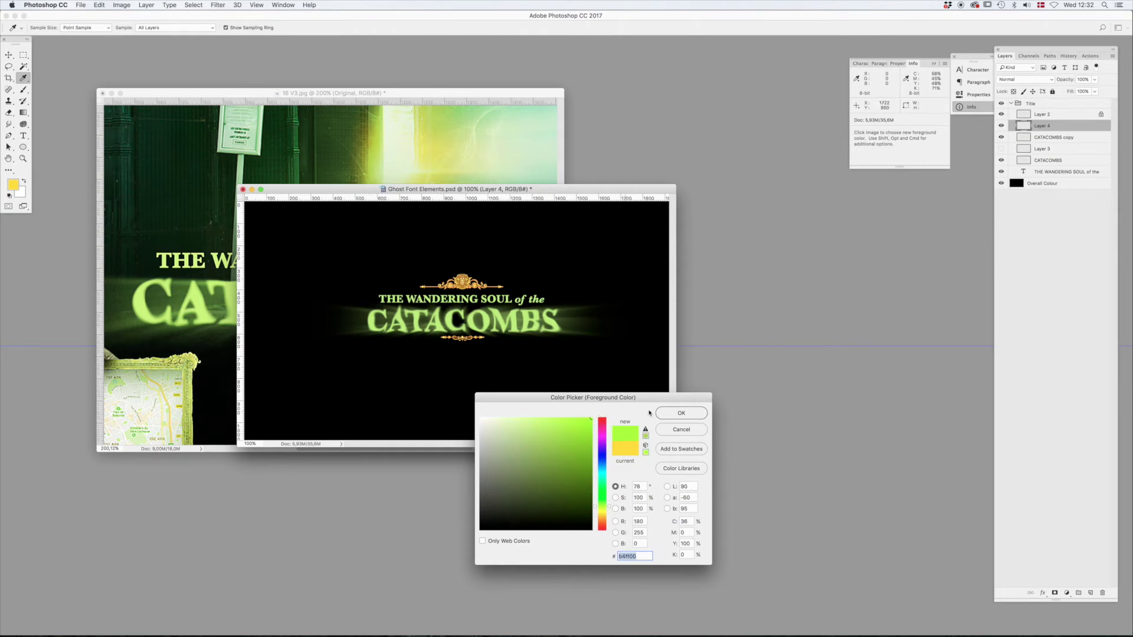
pyautogui.click(681, 413)
pyautogui.press('z')
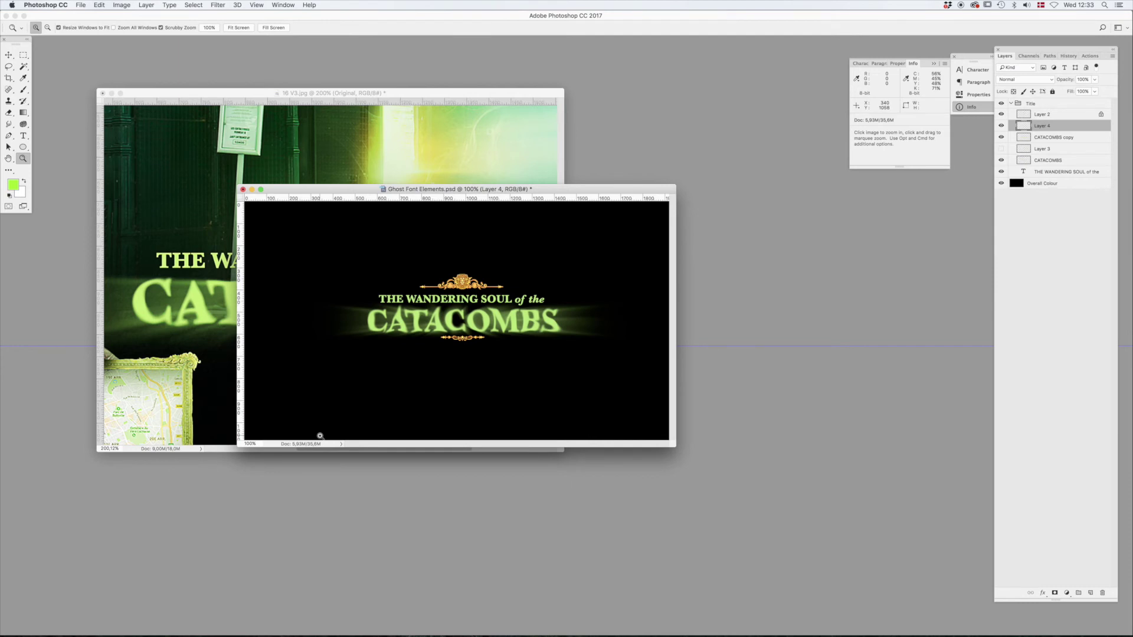
pyautogui.press('alt')
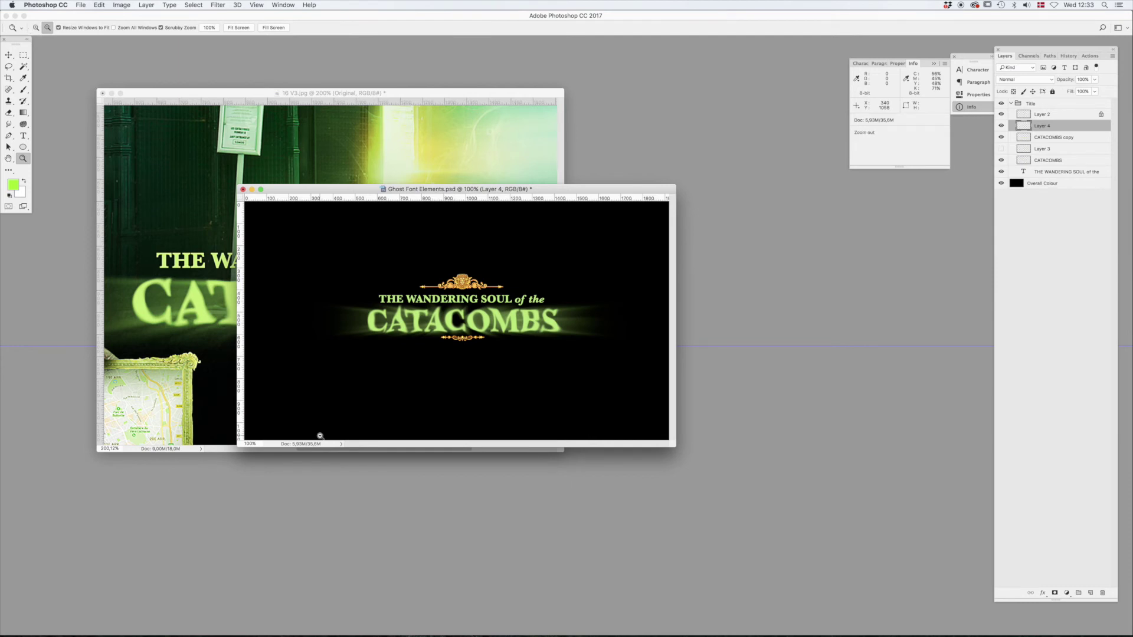
pyautogui.hotkey('alt', 'BackSpace')
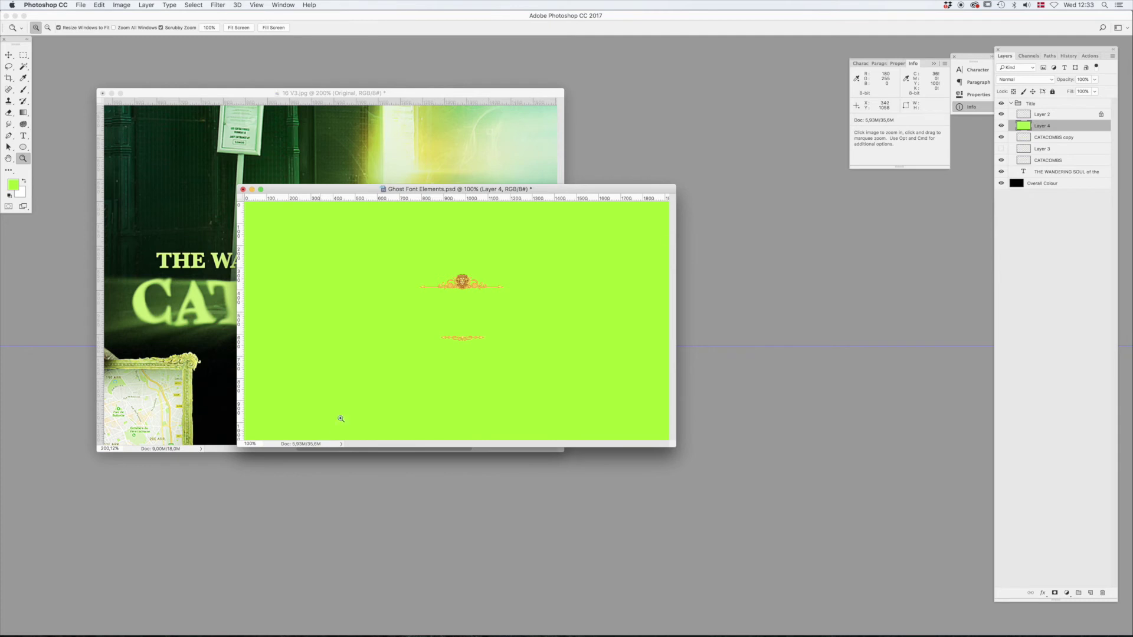
# Step: Set the green fill layer's blend mode to Overlay and its opacity to 50%
pyautogui.click(1024, 80)
pyautogui.click(1011, 175)
pyautogui.press('v')
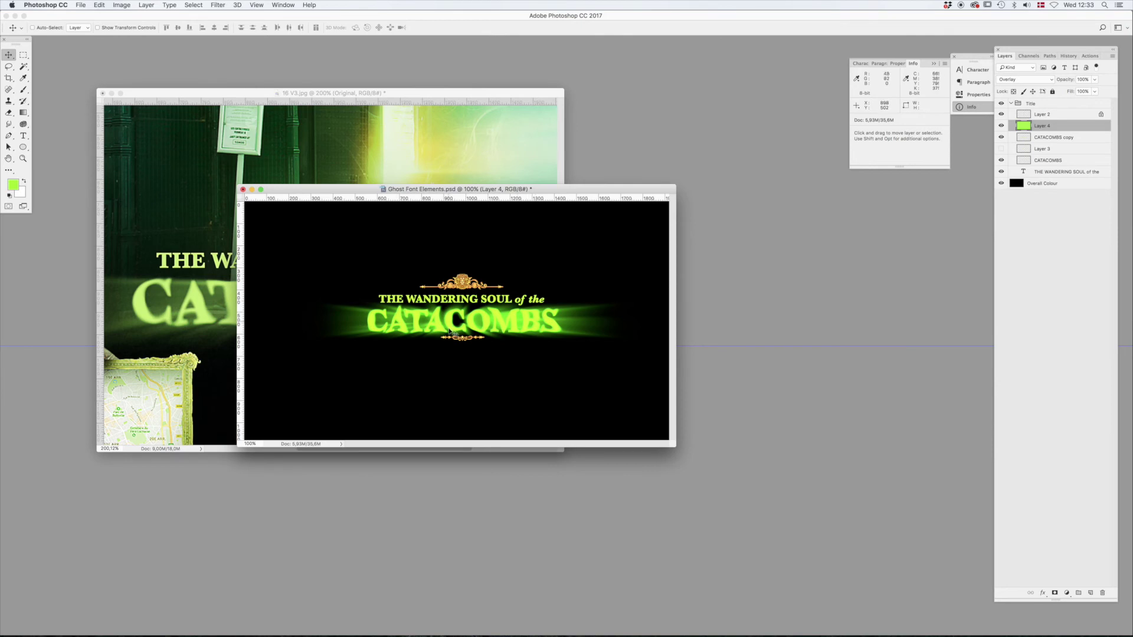
pyautogui.press('5')
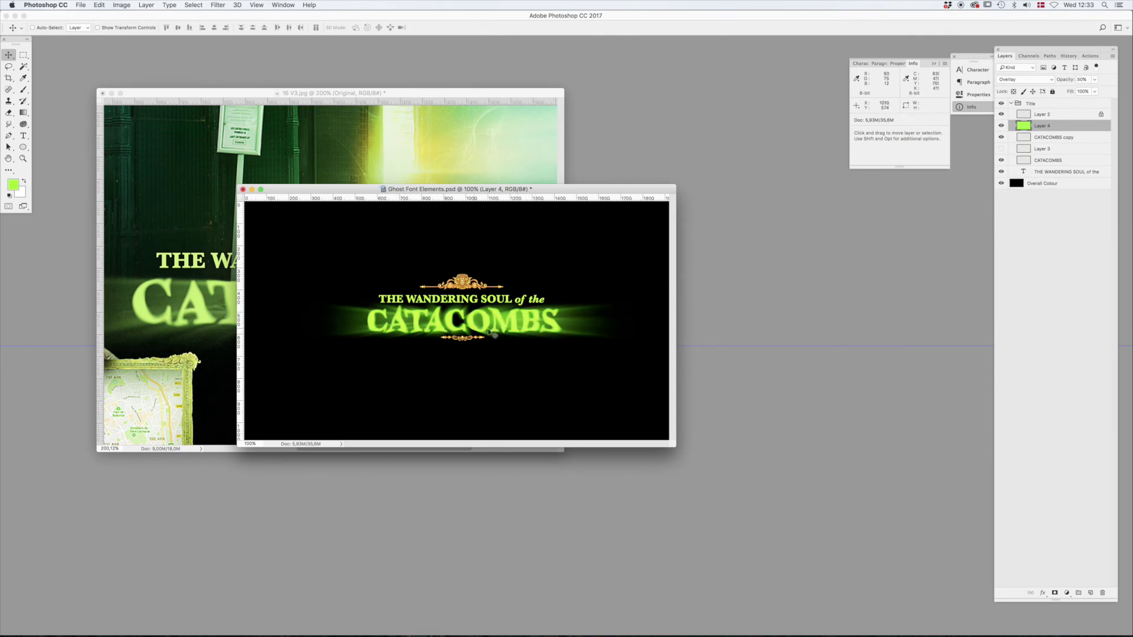